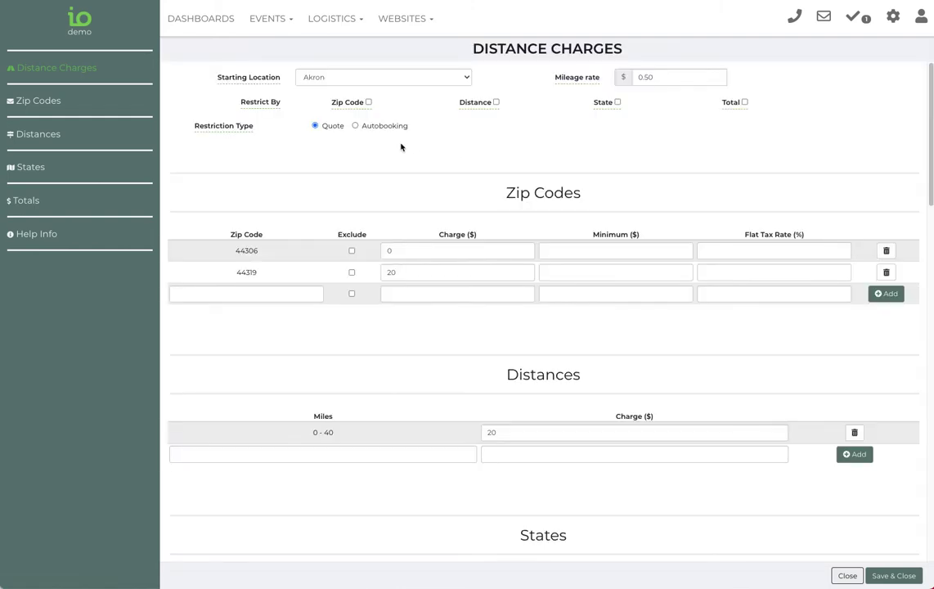
# - Review the zip code, distance, state and totals sections of the distance charges settings
pyautogui.scroll(-3, 448, 172)
pyautogui.scroll(-5, 448, 178)
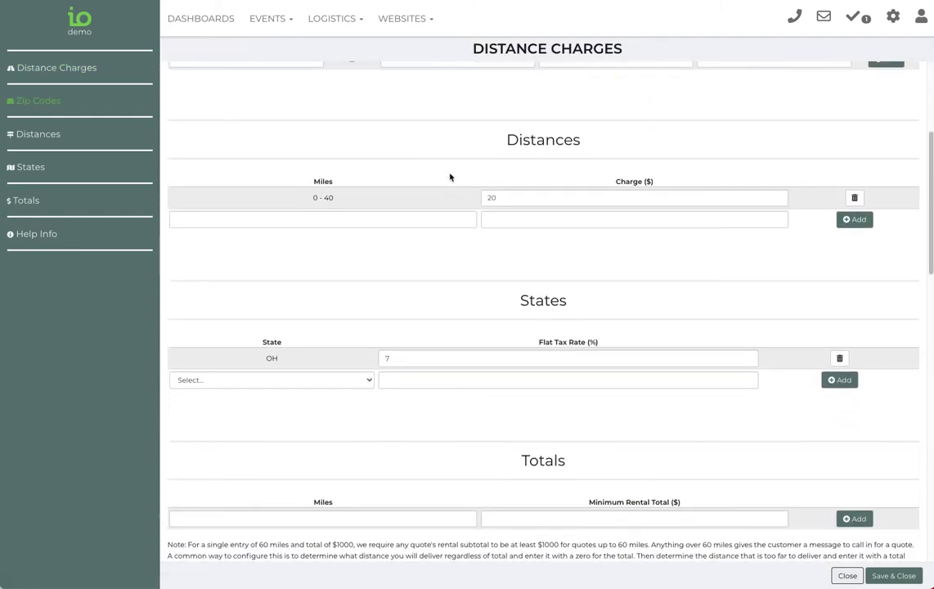
pyautogui.scroll(2, 444, 180)
pyautogui.scroll(5, 444, 177)
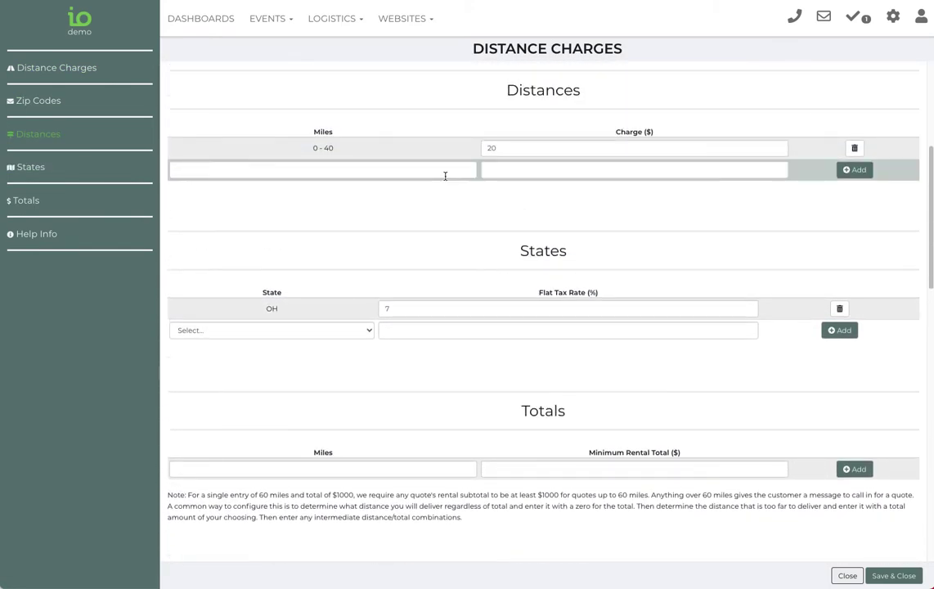
pyautogui.scroll(-1, 432, 200)
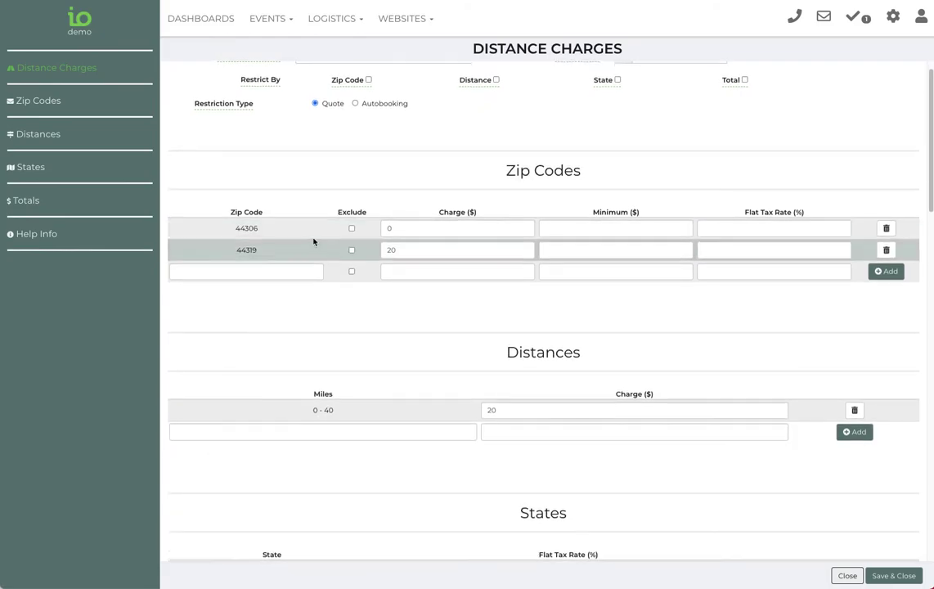
pyautogui.scroll(-1, 309, 233)
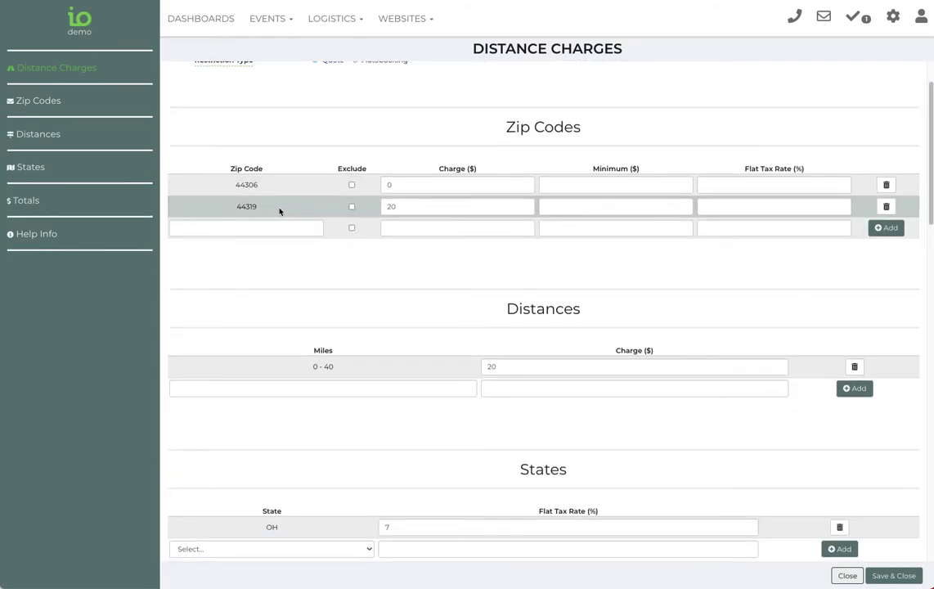
pyautogui.scroll(1, 344, 210)
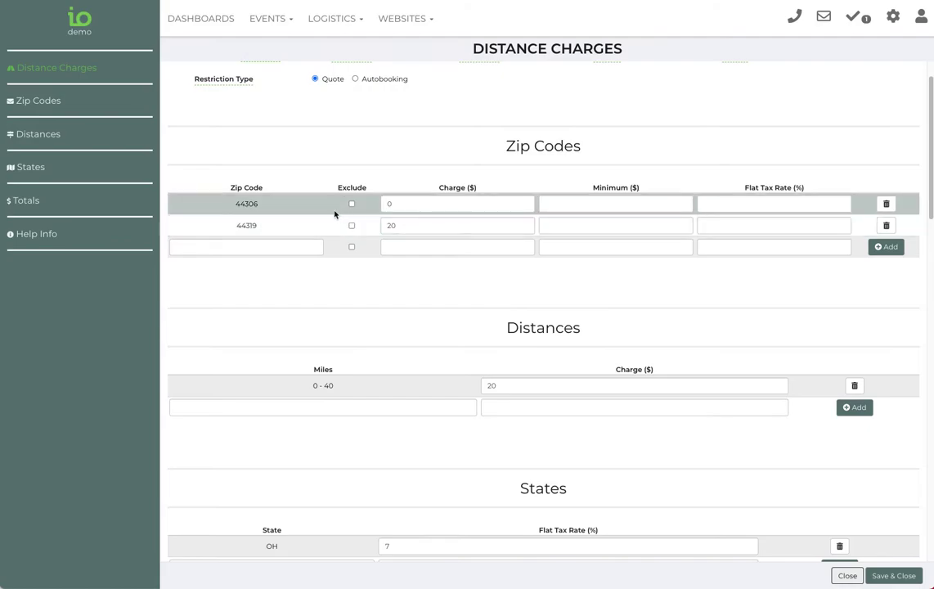
# - Mark zip codes 44306 and 44319 as excluded and clear both exclusions again
pyautogui.click(351, 205)
pyautogui.click(352, 226)
pyautogui.scroll(1, 352, 233)
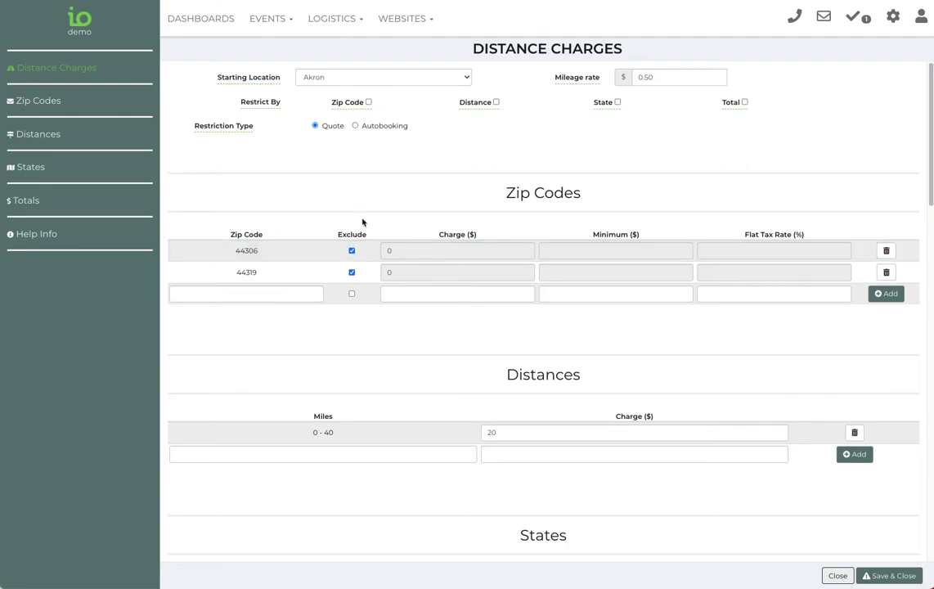
pyautogui.click(351, 251)
pyautogui.click(352, 271)
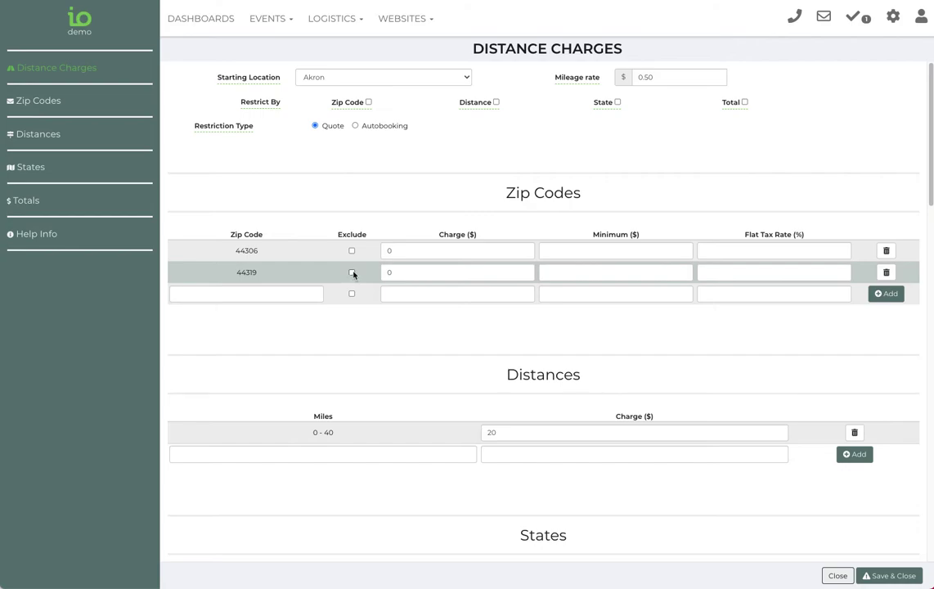
# - Set the delivery charge for zip code 44306 to $50
pyautogui.scroll(-1, 371, 426)
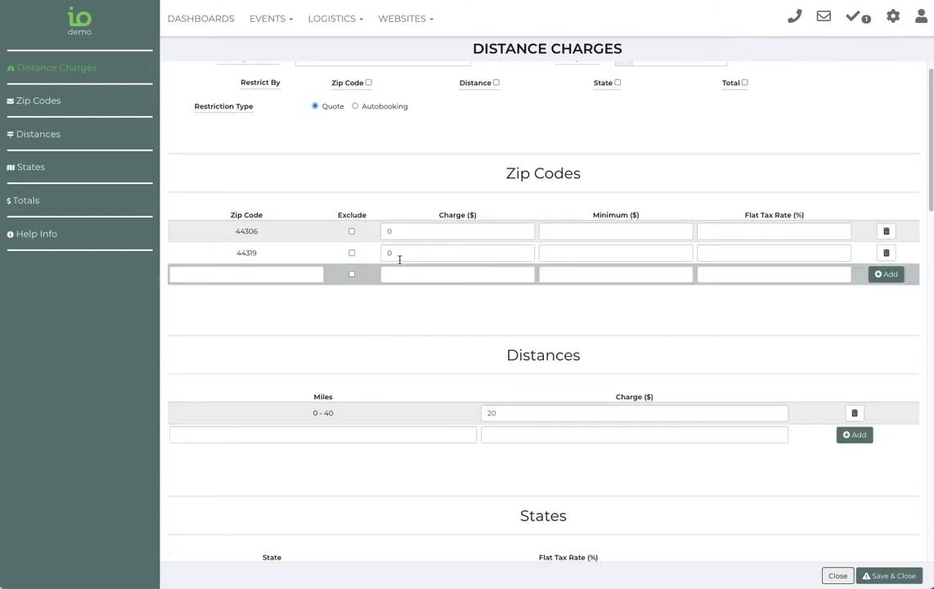
pyautogui.click(405, 235)
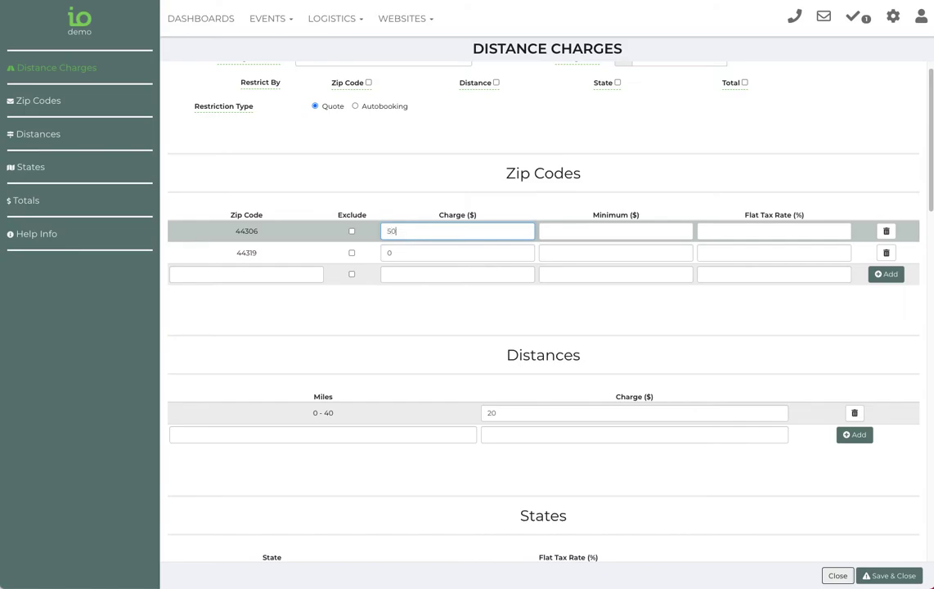
pyautogui.click(365, 175)
# - Delete the 0 - 40 mile entry from the distances table
pyautogui.scroll(1, 365, 188)
pyautogui.scroll(-3, 392, 220)
pyautogui.scroll(1, 445, 239)
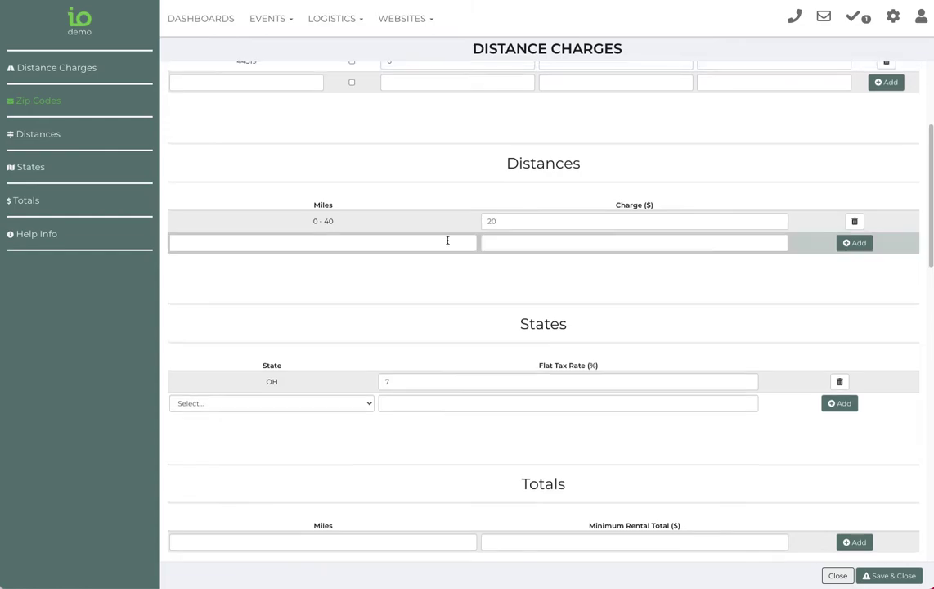
pyautogui.doubleClick(523, 298)
pyautogui.press('BackSpace')
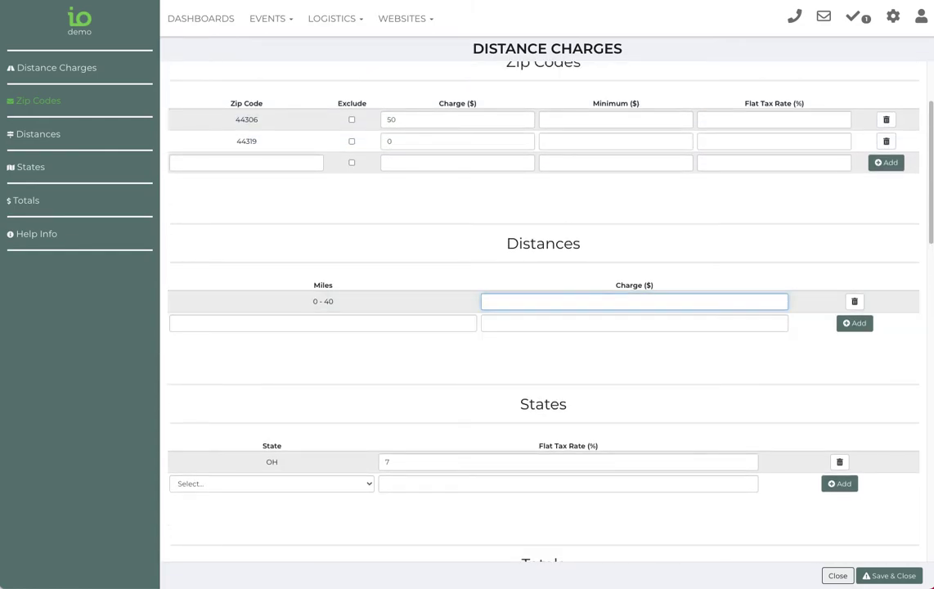
pyautogui.click(855, 302)
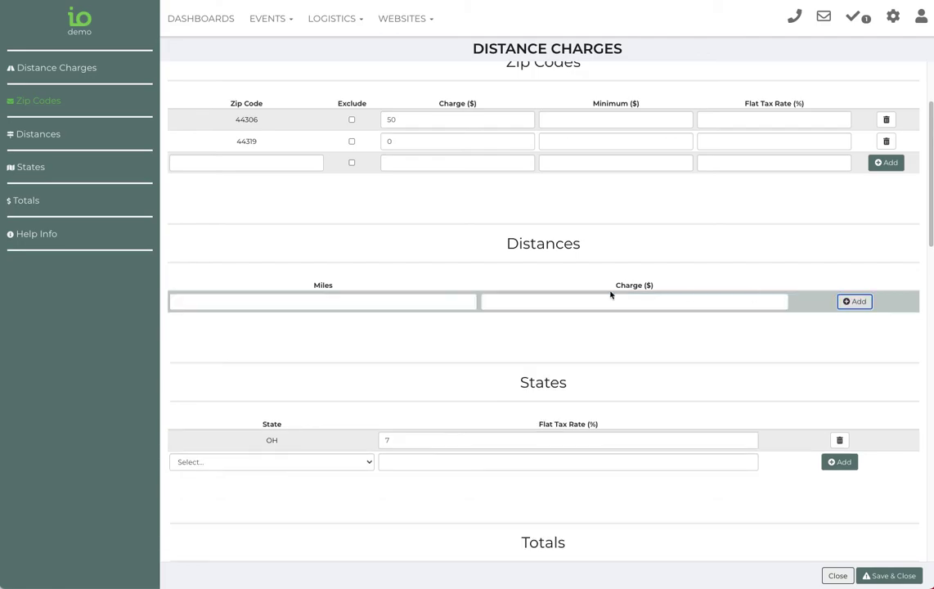
# - Add a distance tier up to 10 miles with a charge of $0
pyautogui.click(410, 305)
pyautogui.write('10')
pyautogui.click(513, 298)
pyautogui.write('0')
pyautogui.click(853, 302)
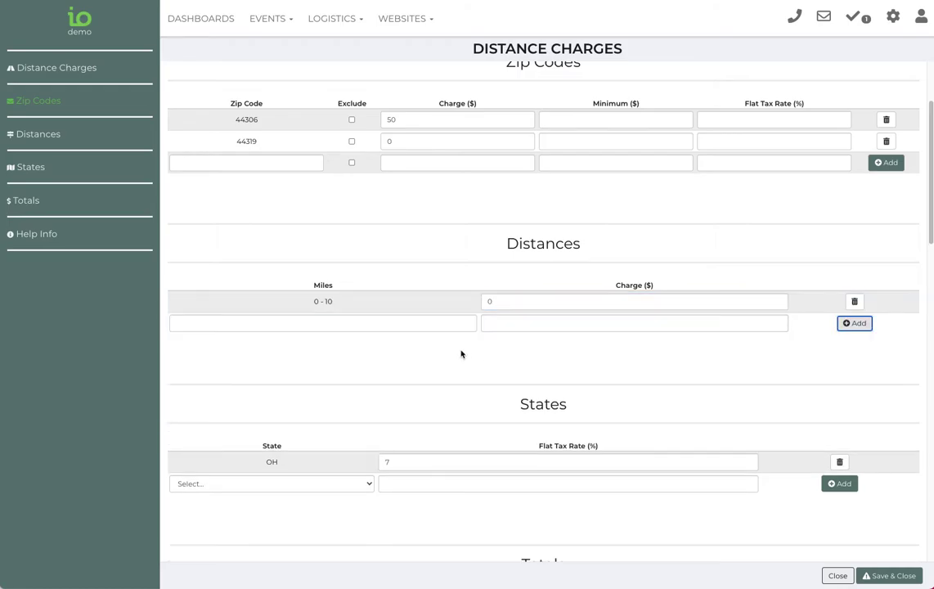
# - Add a second distance tier up to 20 miles with a charge of $40
pyautogui.click(442, 327)
pyautogui.write('20')
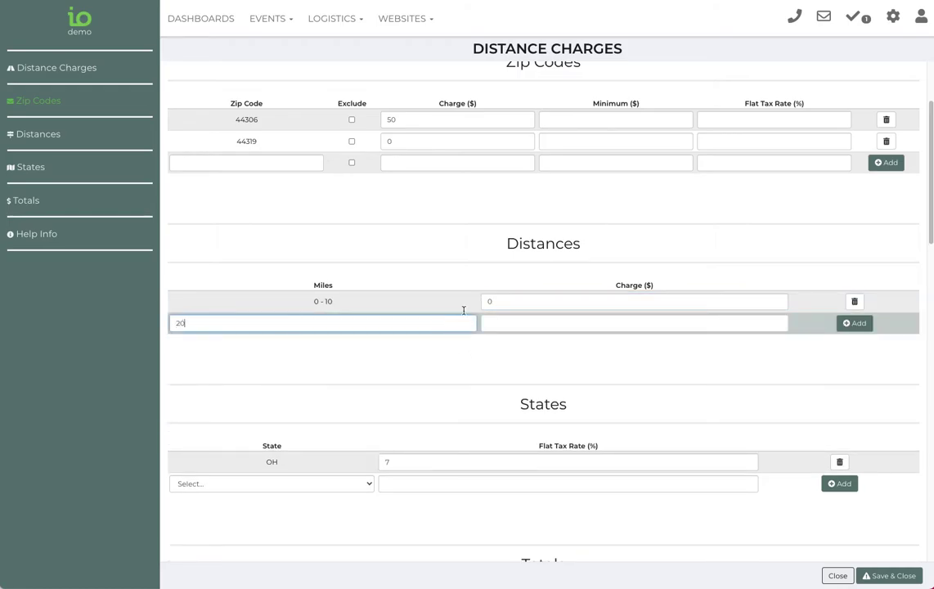
pyautogui.click(532, 321)
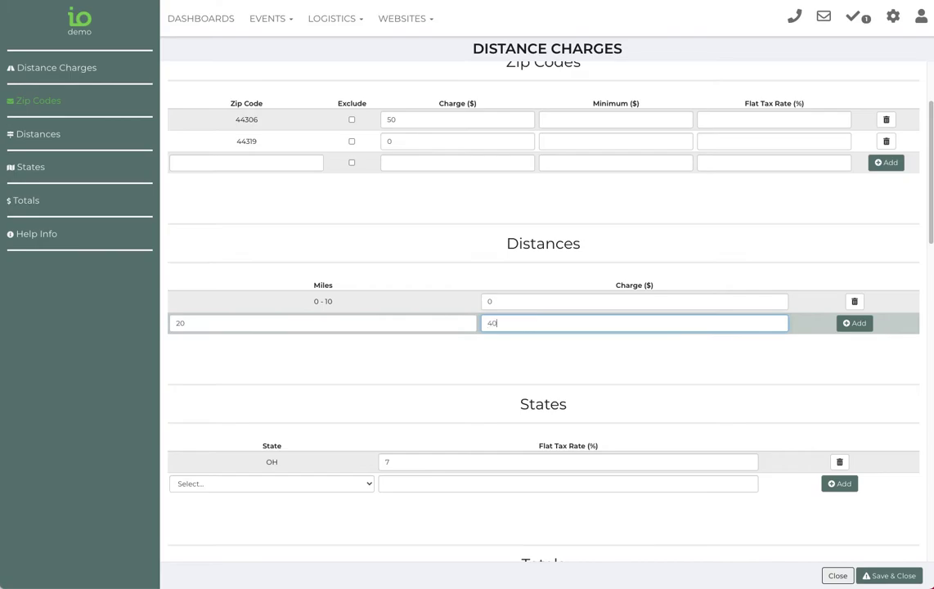
pyautogui.click(854, 324)
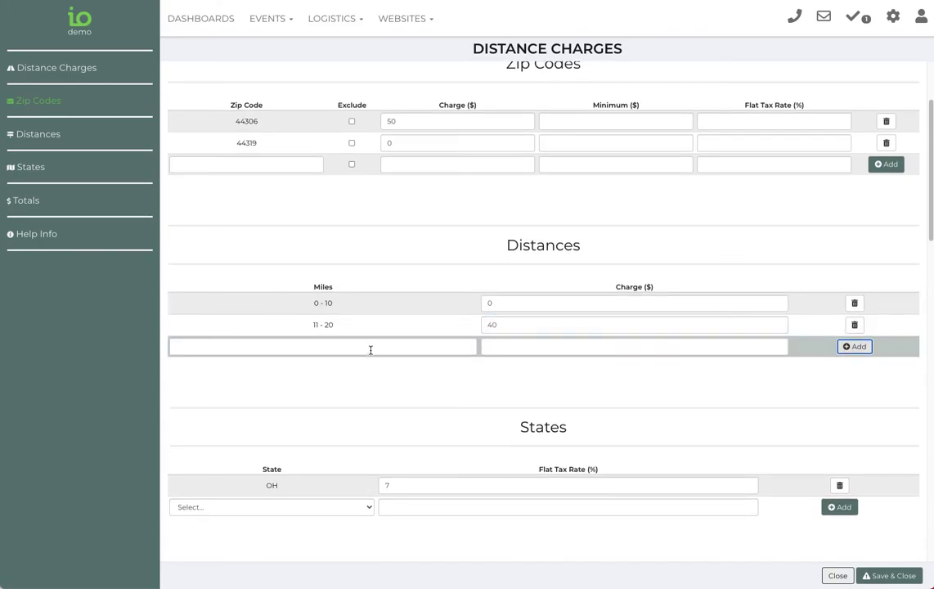
# - Highlight the 11 - 20 mile range in the distances table to check the tier it covers
pyautogui.scroll(1, 400, 356)
pyautogui.scroll(1, 433, 366)
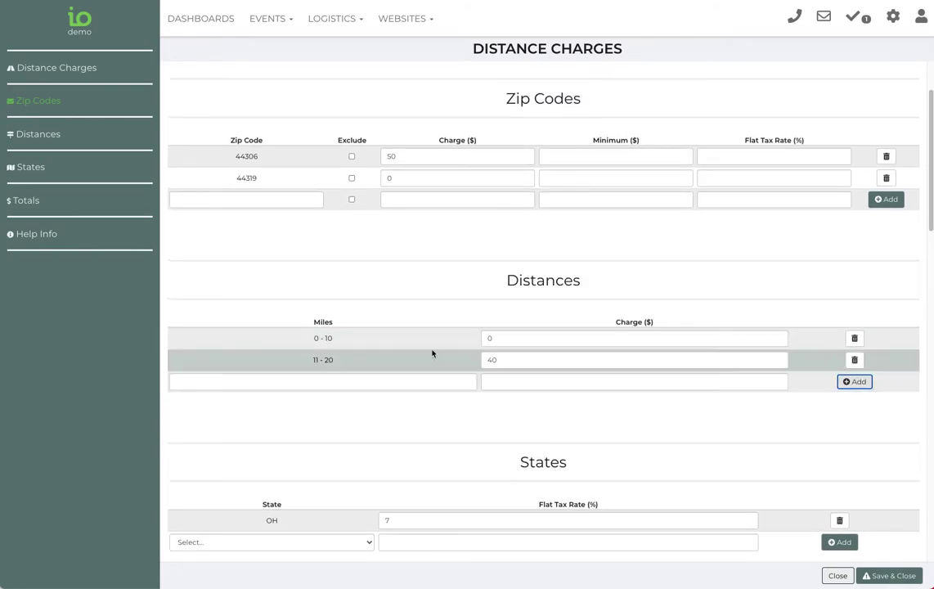
pyautogui.click(312, 363)
pyautogui.moveTo(312, 362); pyautogui.dragTo(337, 362)
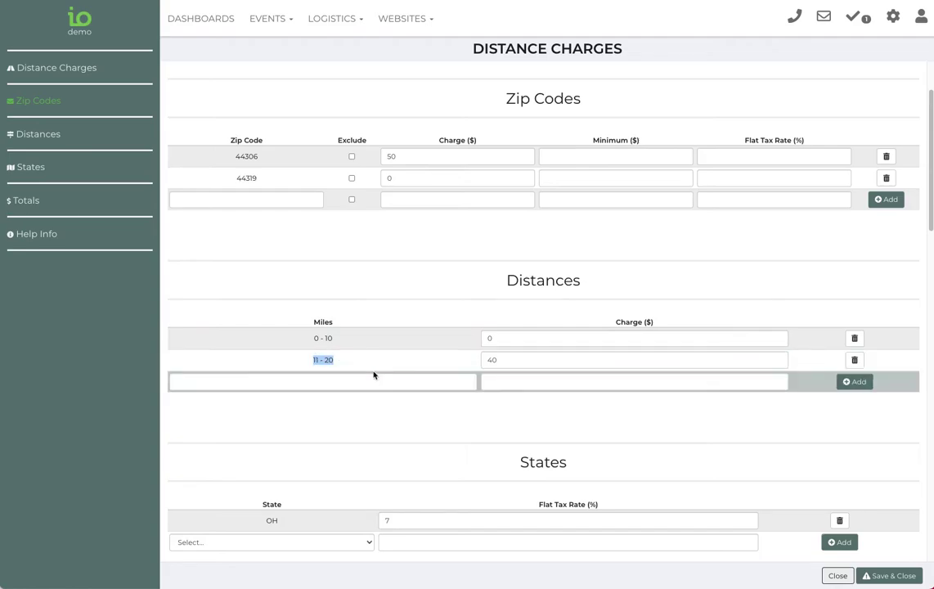
pyautogui.click(391, 291)
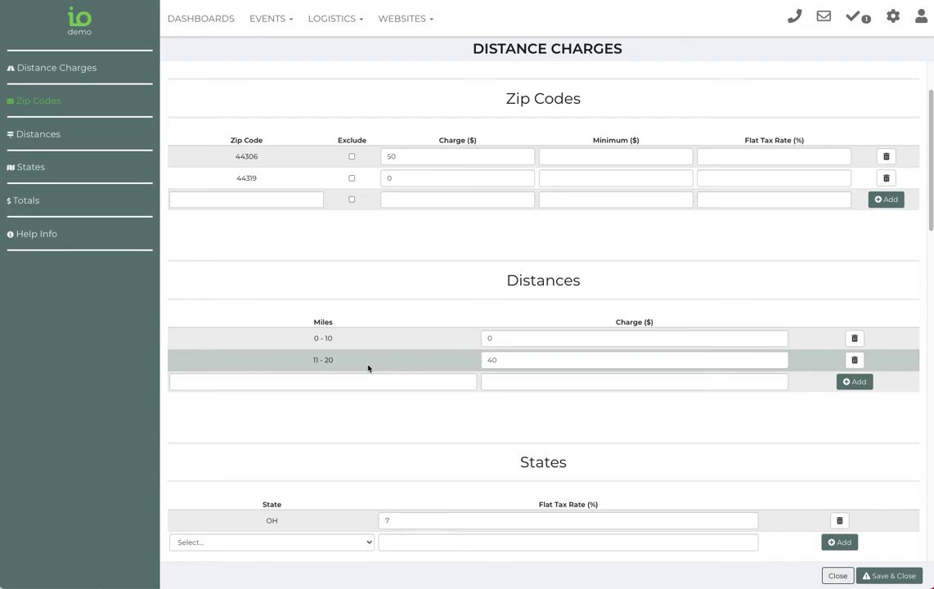
# - Set the mileage rate for the Akron starting location to $2.00
pyautogui.scroll(1, 497, 360)
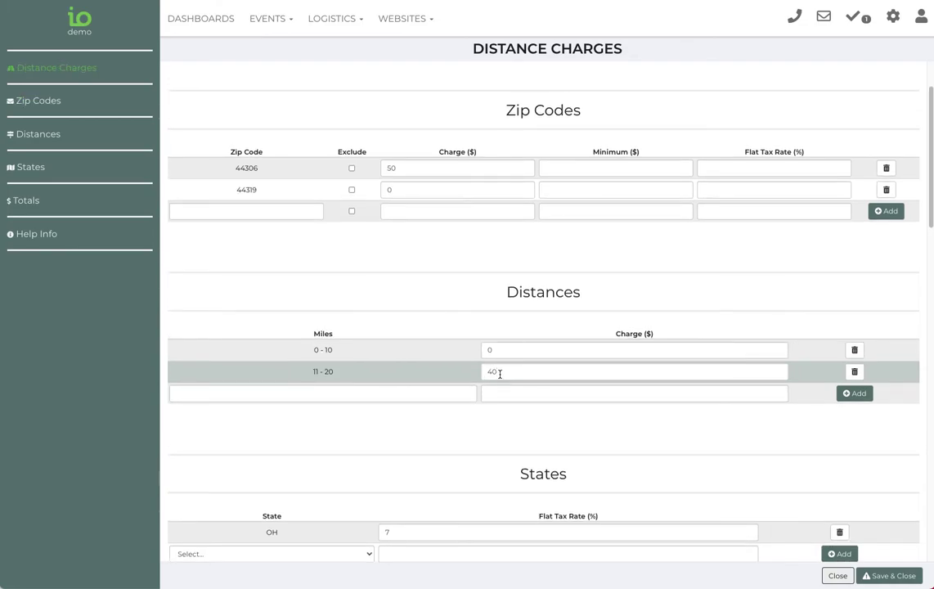
pyautogui.scroll(3, 500, 374)
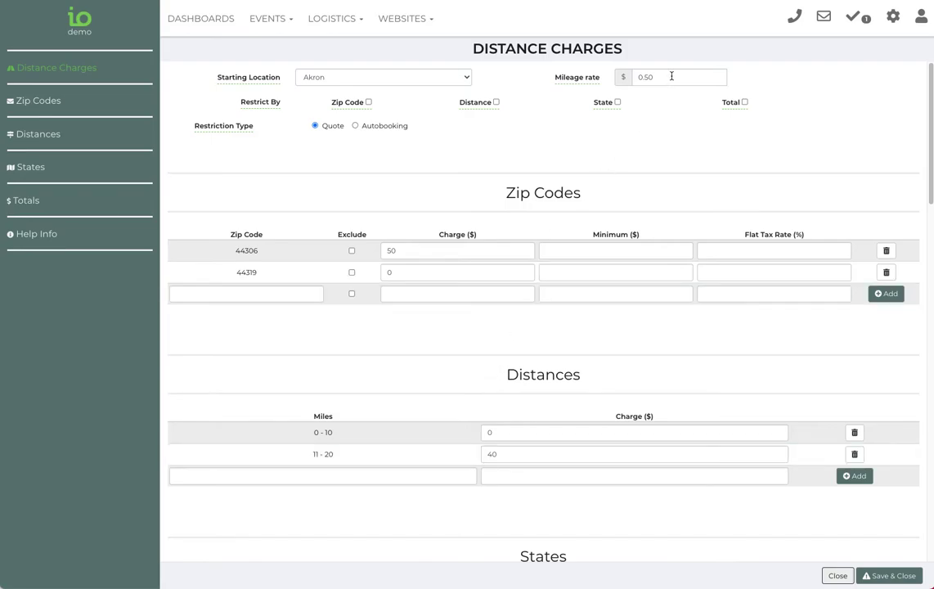
pyautogui.doubleClick(671, 76)
pyautogui.write('0.02')
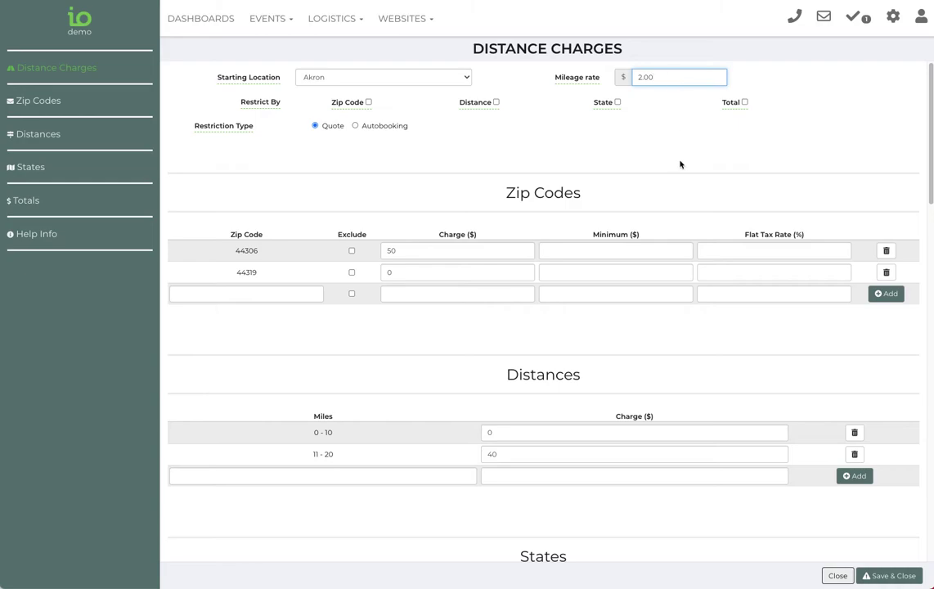
# - Review the distance tiers against the mileage rate and browse the states available for a flat tax rate
pyautogui.scroll(-3, 642, 184)
pyautogui.scroll(1, 621, 204)
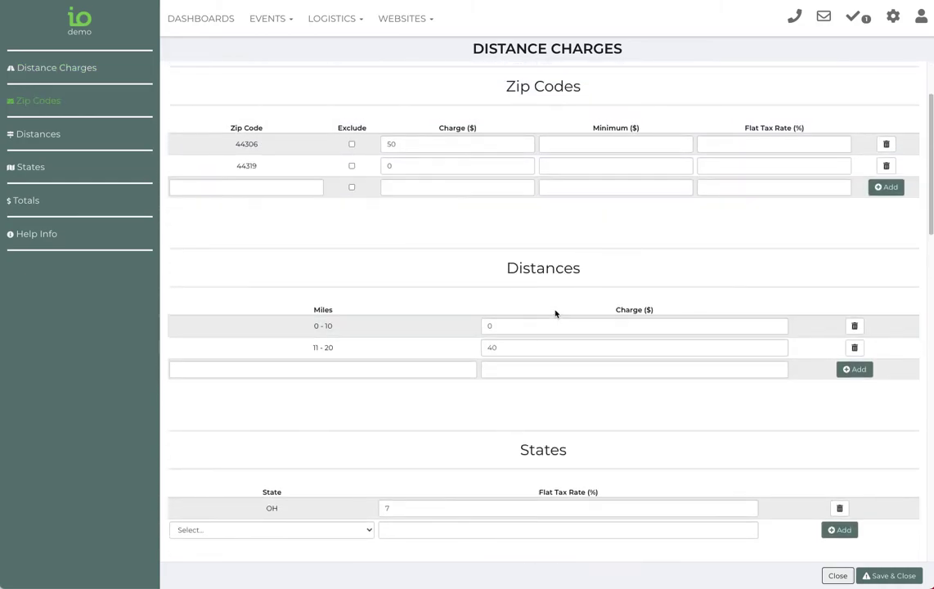
pyautogui.scroll(1, 516, 360)
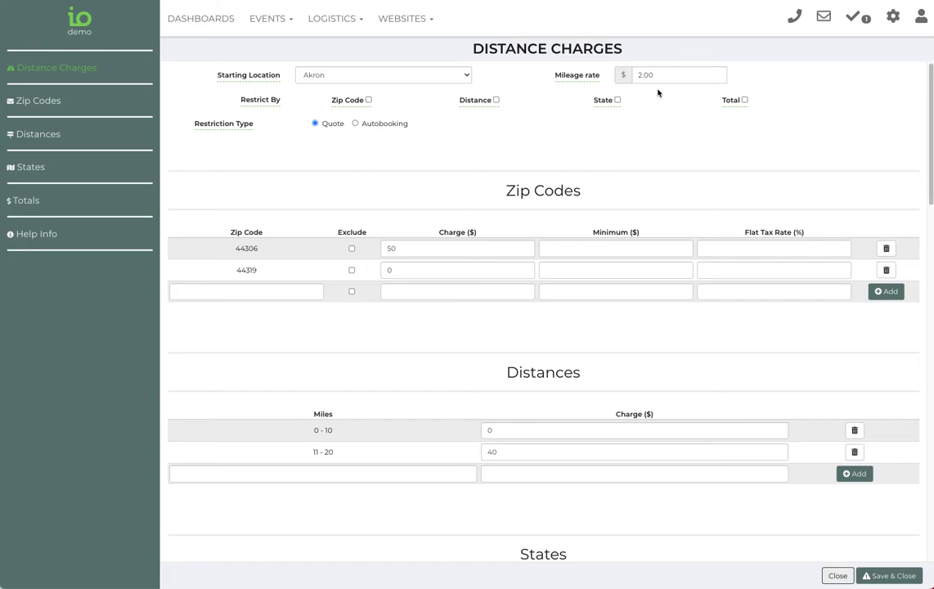
pyautogui.scroll(-3, 507, 364)
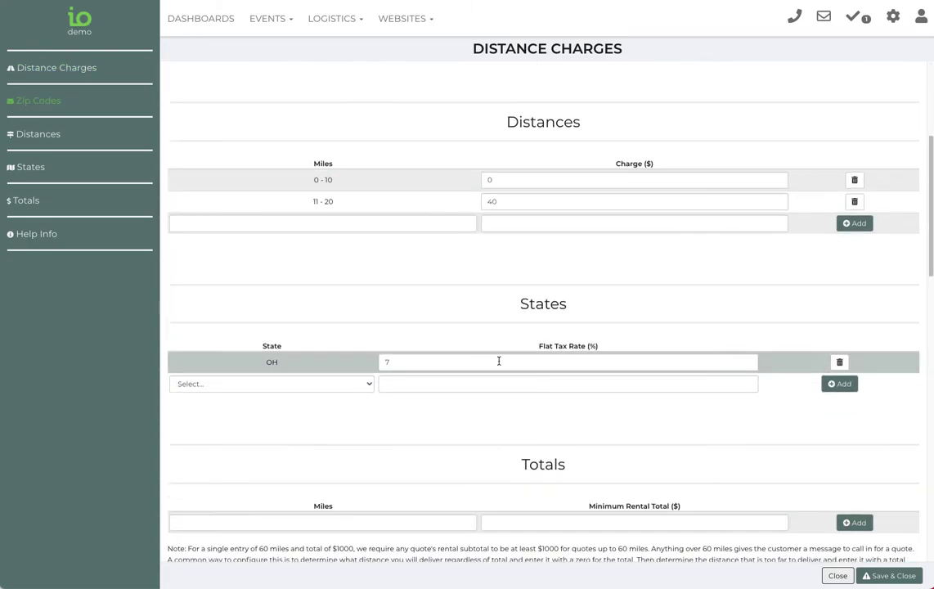
pyautogui.click(336, 393)
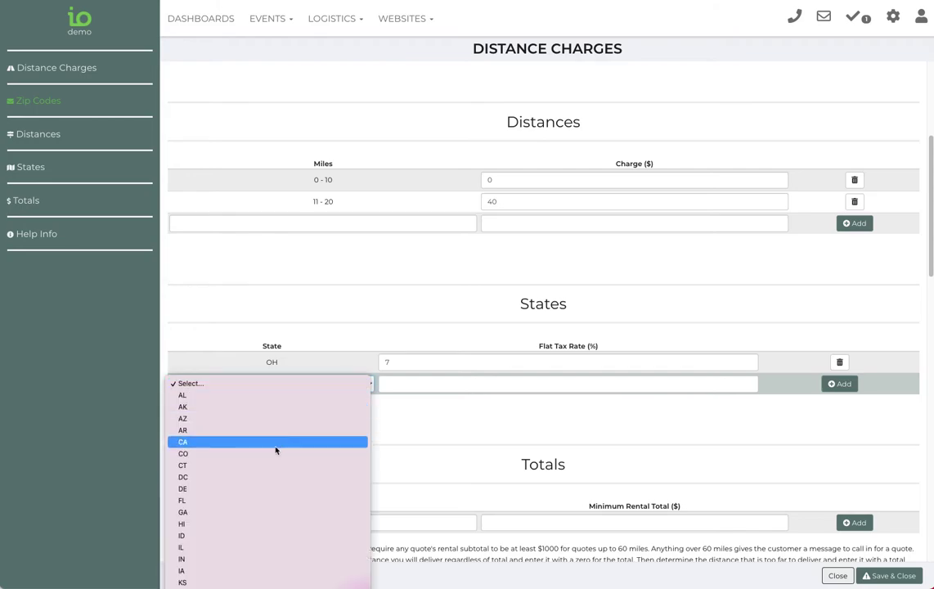
pyautogui.click(394, 299)
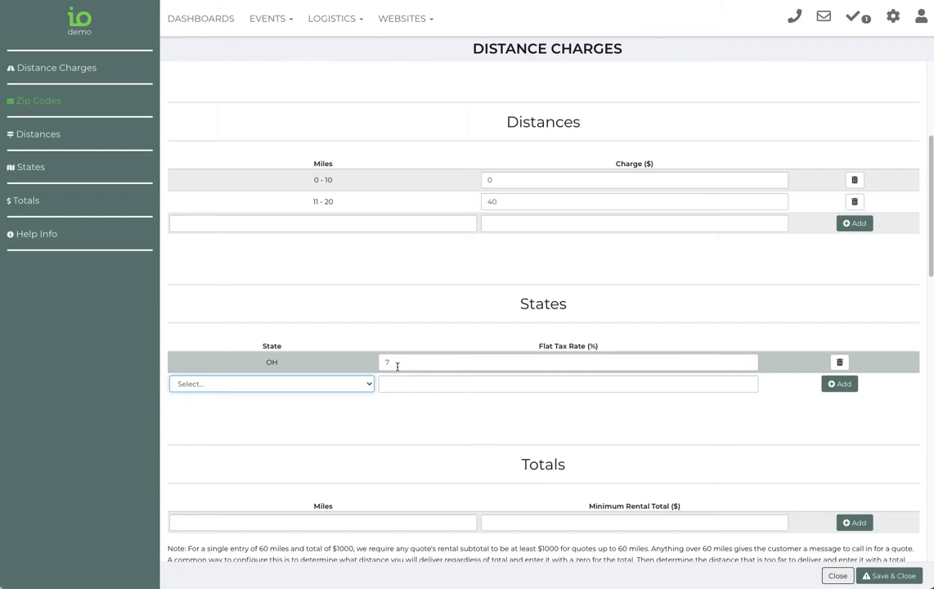
# - Add a totals rule for up to 30 miles with a minimum rental total of $300
pyautogui.scroll(-1, 400, 385)
pyautogui.scroll(-1, 407, 413)
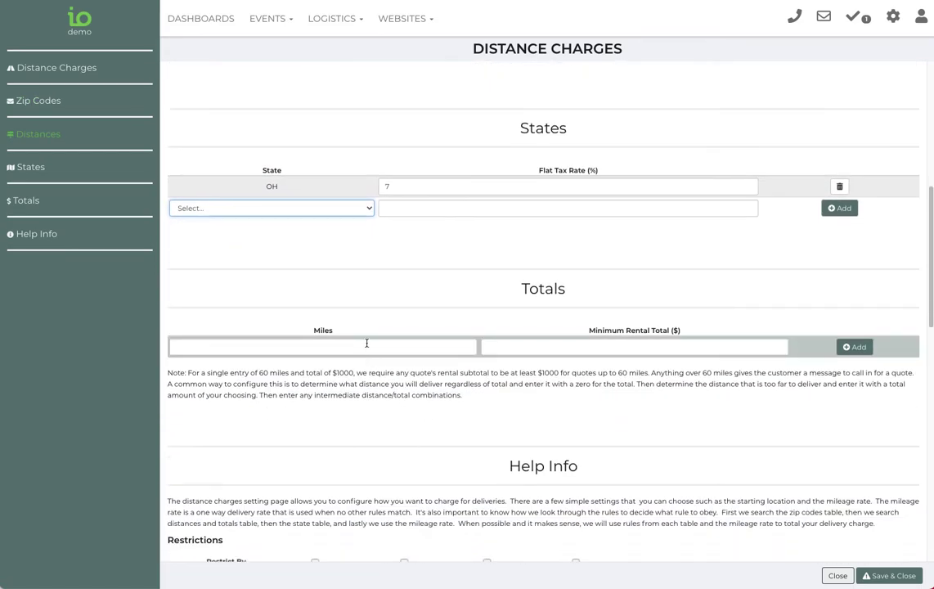
pyautogui.click(367, 346)
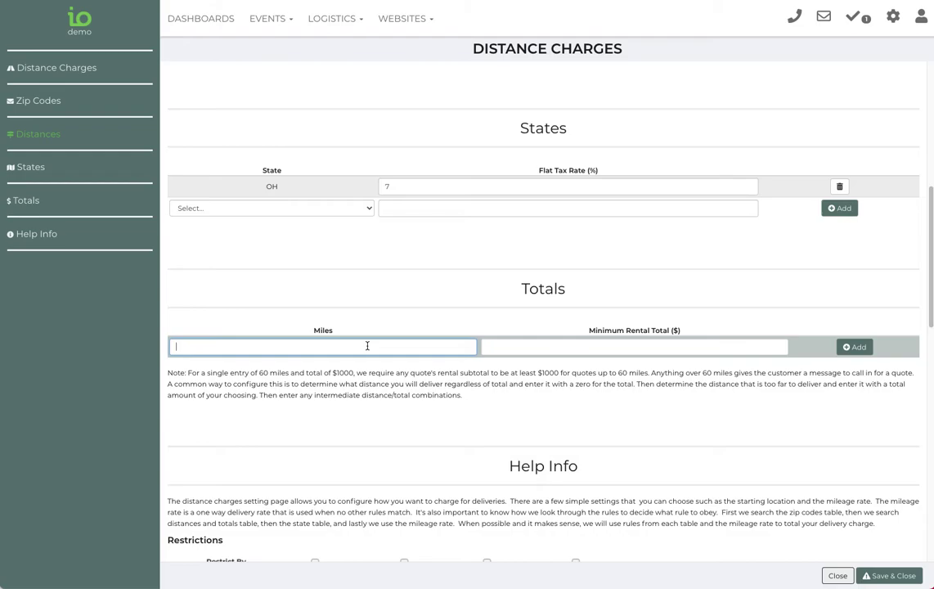
pyautogui.write('30')
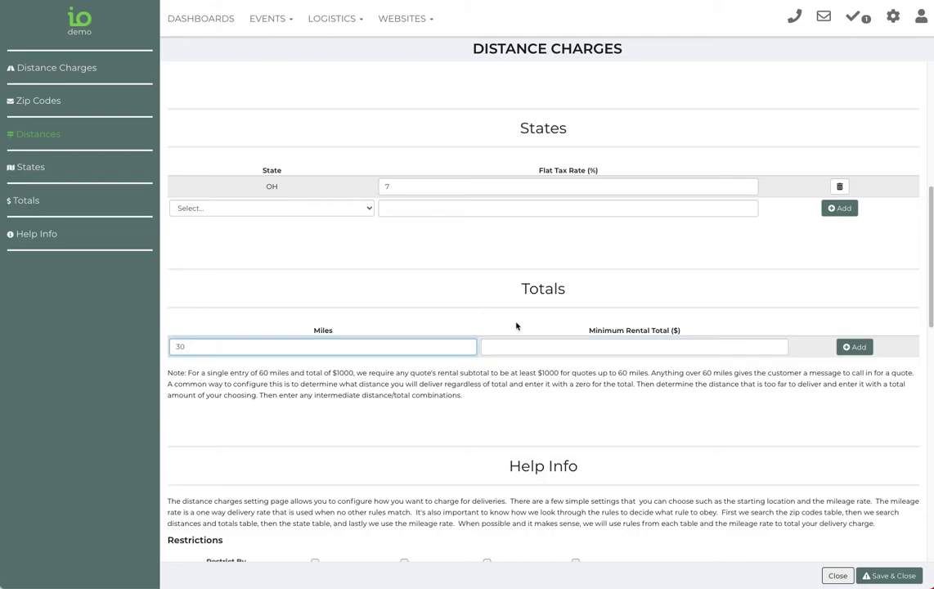
pyautogui.click(525, 351)
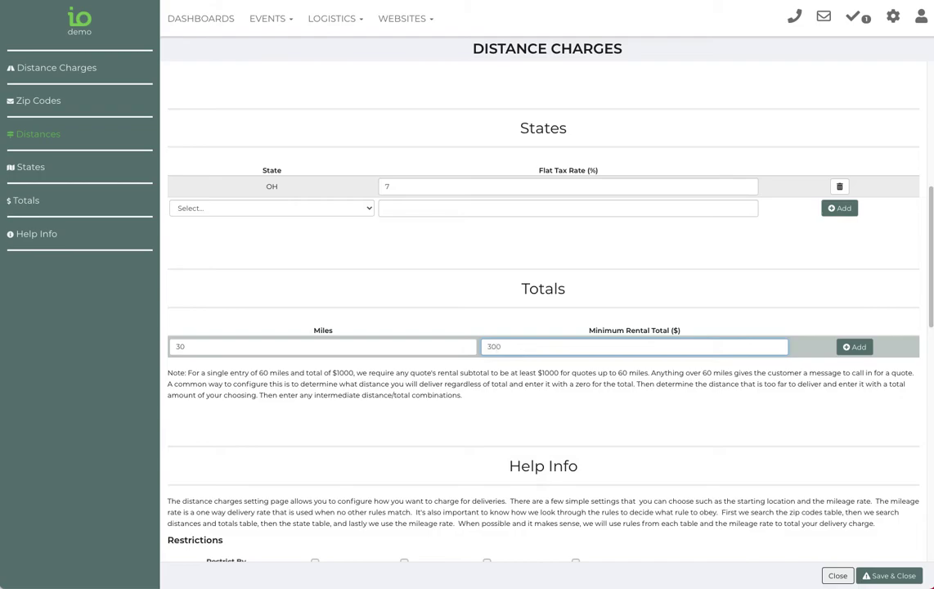
pyautogui.click(855, 347)
# - Add a second totals rule for up to 60 miles with a minimum rental total of $500
pyautogui.click(439, 367)
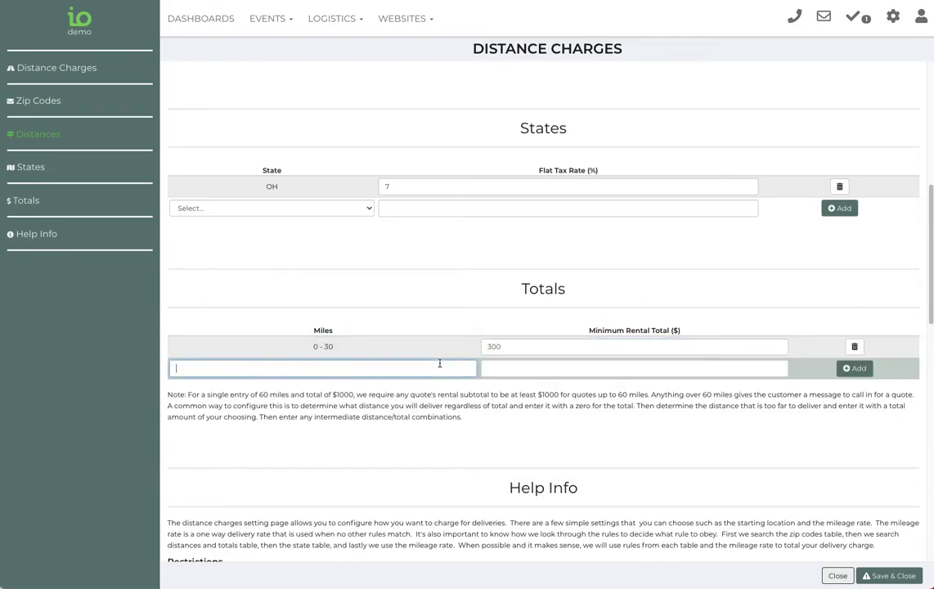
pyautogui.write('60')
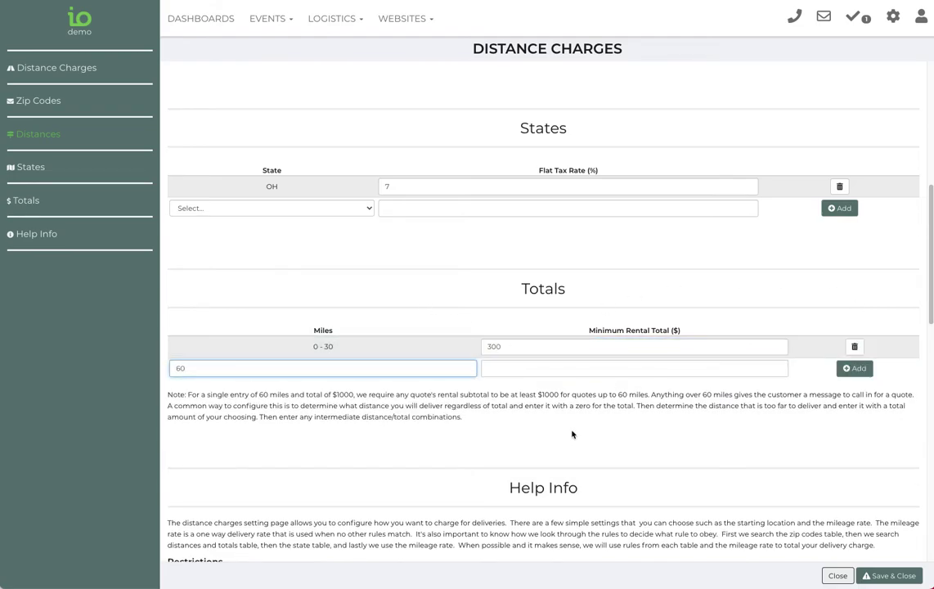
pyautogui.click(552, 365)
pyautogui.write('500')
pyautogui.click(855, 368)
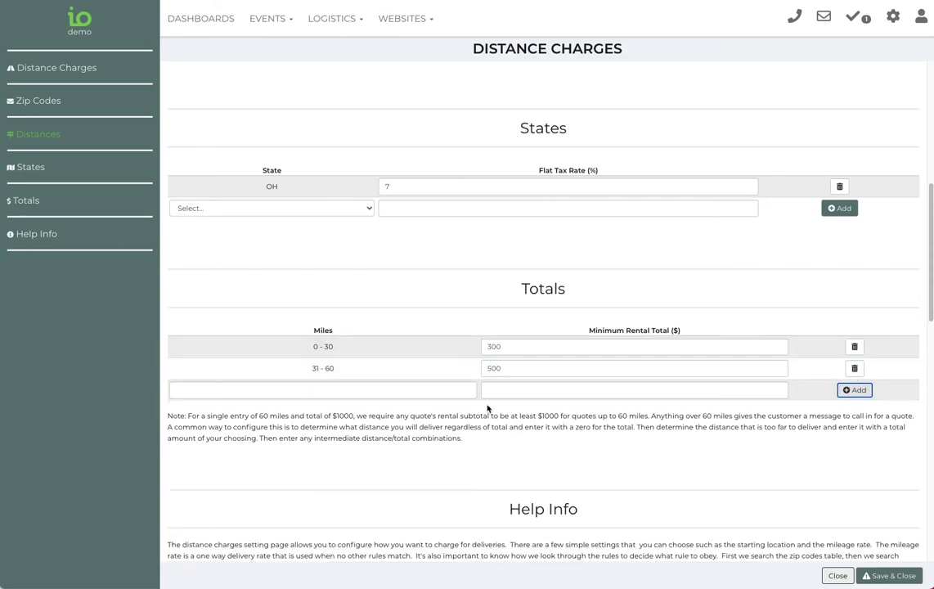
# - Highlight the mileage ranges of the two totals rules to review them
pyautogui.moveTo(309, 348); pyautogui.dragTo(345, 369)
pyautogui.click(347, 365)
pyautogui.scroll(3, 367, 370)
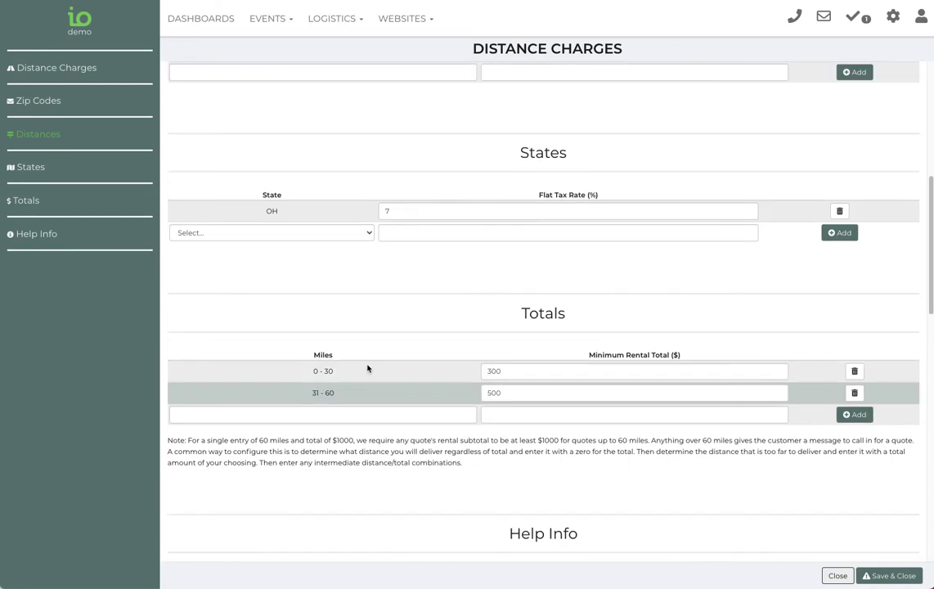
# - Examine what the Zip Code and Distance restrictions cover by comparing them with the listed zip codes and distance tiers
pyautogui.scroll(6, 368, 377)
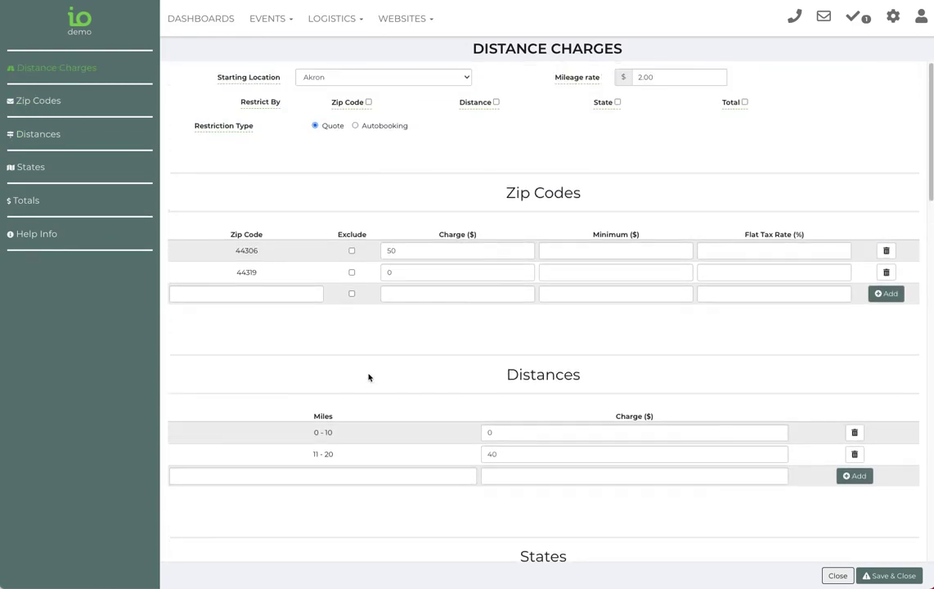
pyautogui.moveTo(365, 101)
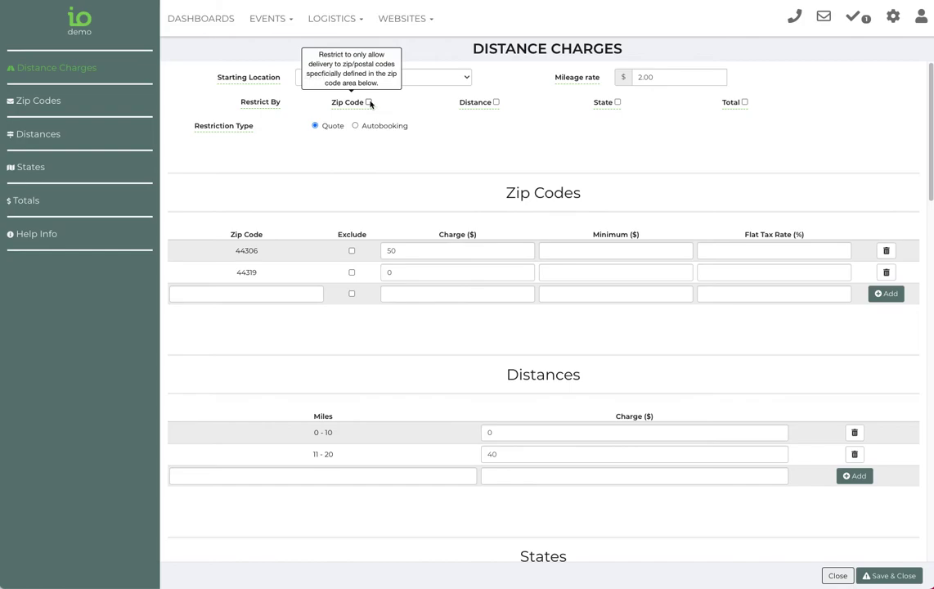
pyautogui.scroll(-2, 410, 303)
pyautogui.scroll(2, 409, 303)
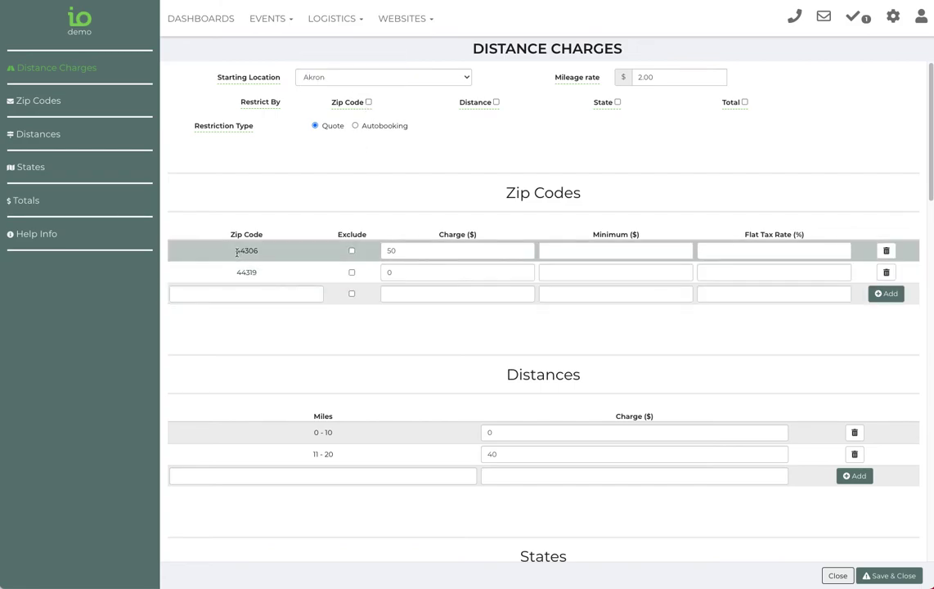
pyautogui.moveTo(236, 252); pyautogui.dragTo(270, 267)
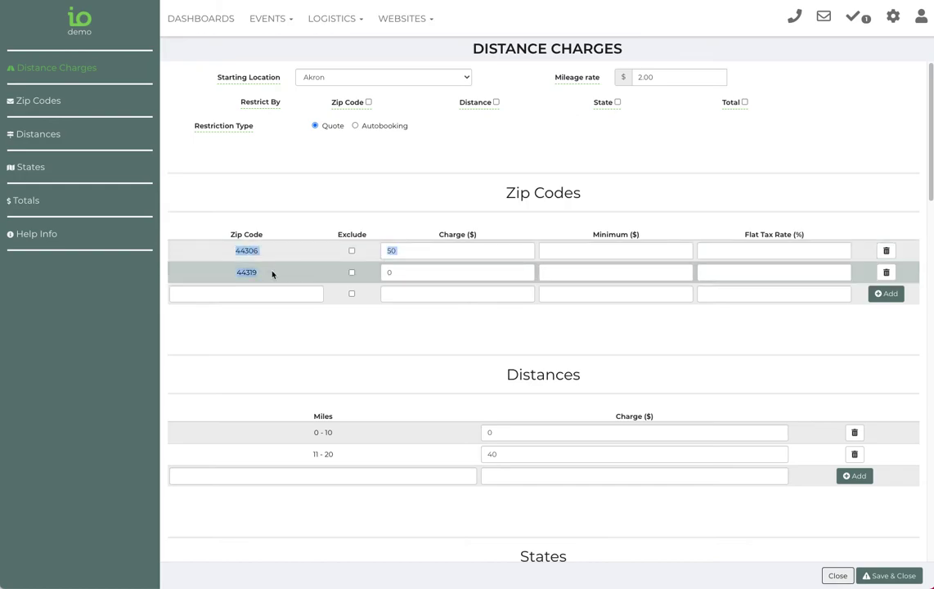
pyautogui.moveTo(478, 108)
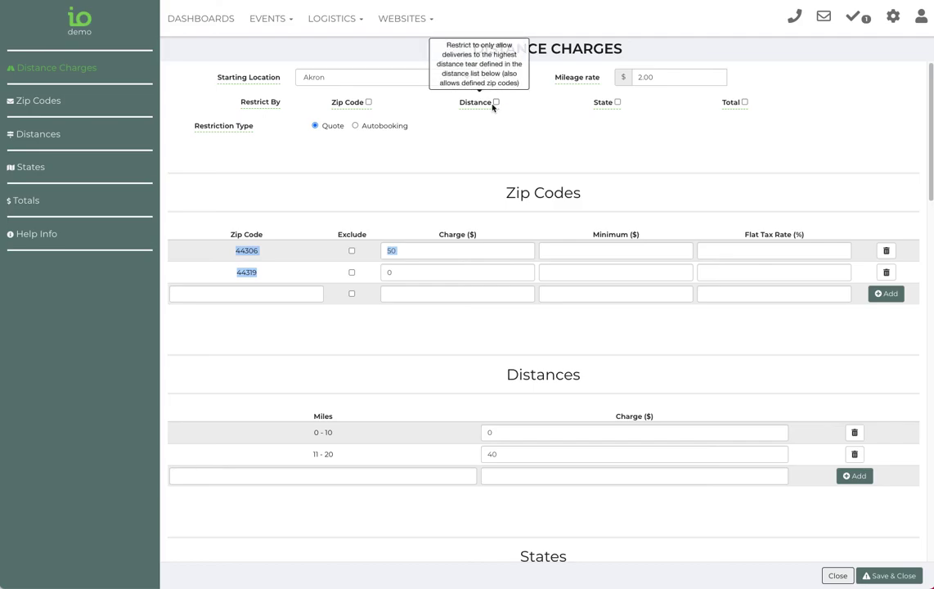
pyautogui.scroll(-2, 479, 90)
pyautogui.moveTo(293, 324); pyautogui.dragTo(376, 365)
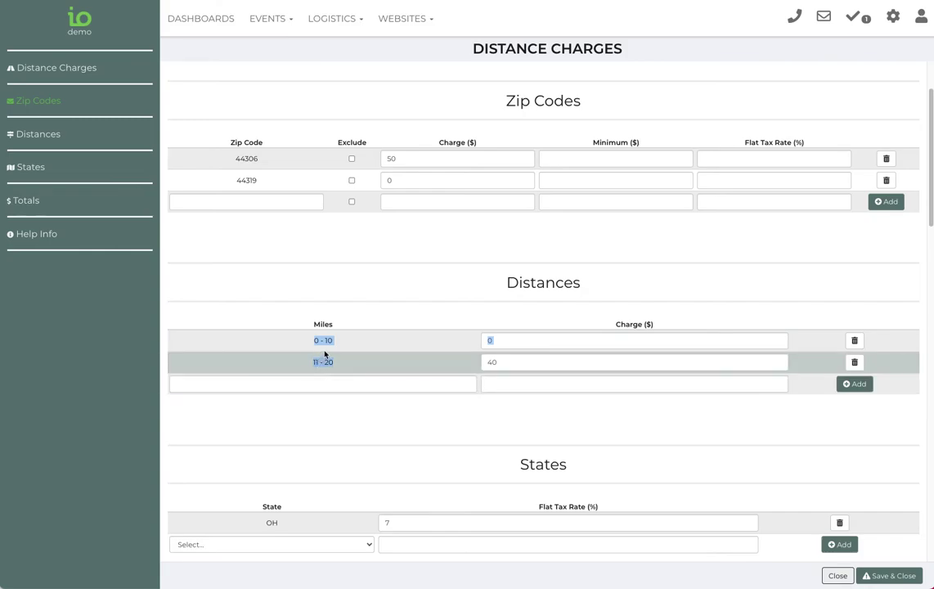
pyautogui.scroll(2, 404, 375)
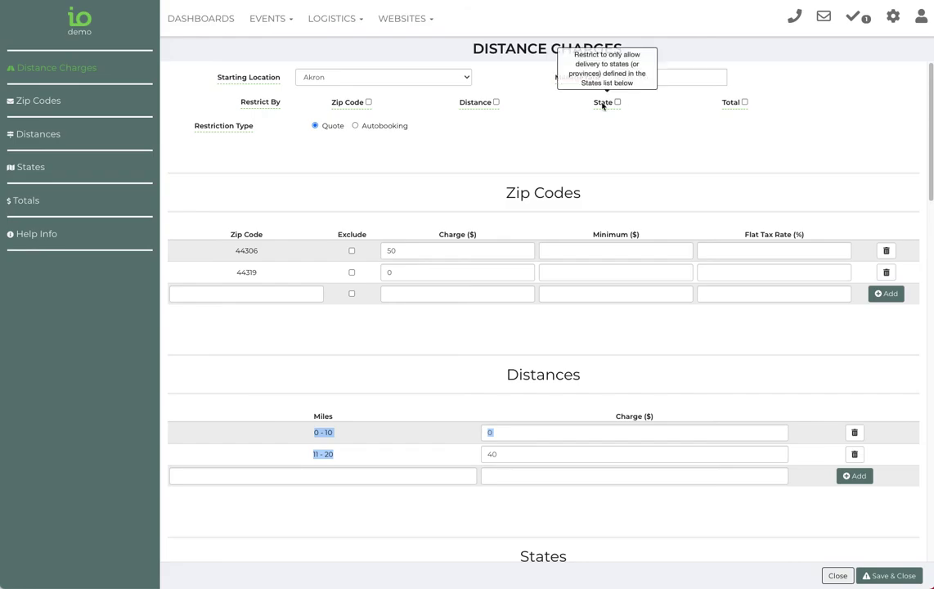
# - Examine what the State and Total restrictions cover by comparing them with the listed state and the totals mileage ranges
pyautogui.moveTo(613, 103)
pyautogui.scroll(-5, 613, 103)
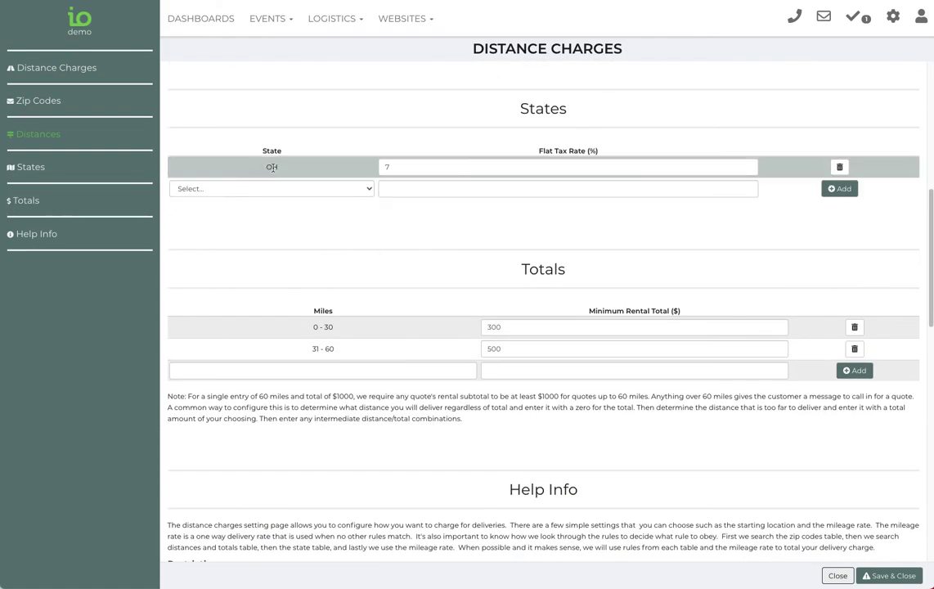
pyautogui.scroll(5, 573, 229)
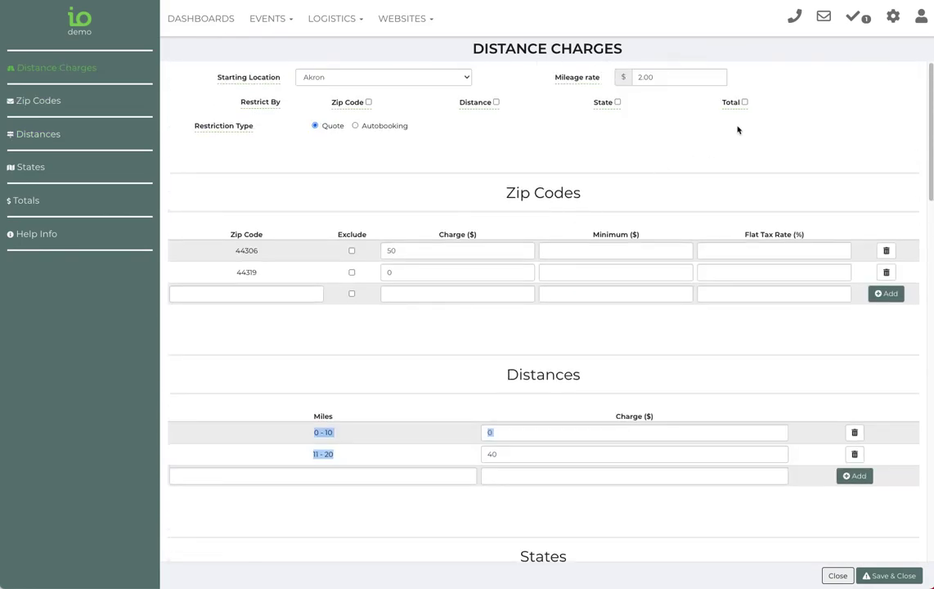
pyautogui.moveTo(745, 104)
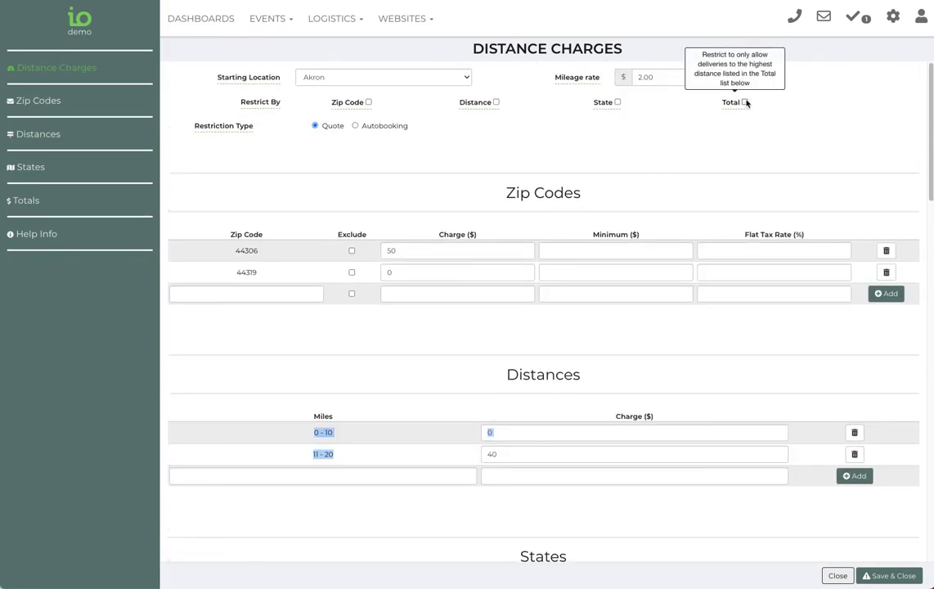
pyautogui.scroll(-6, 743, 106)
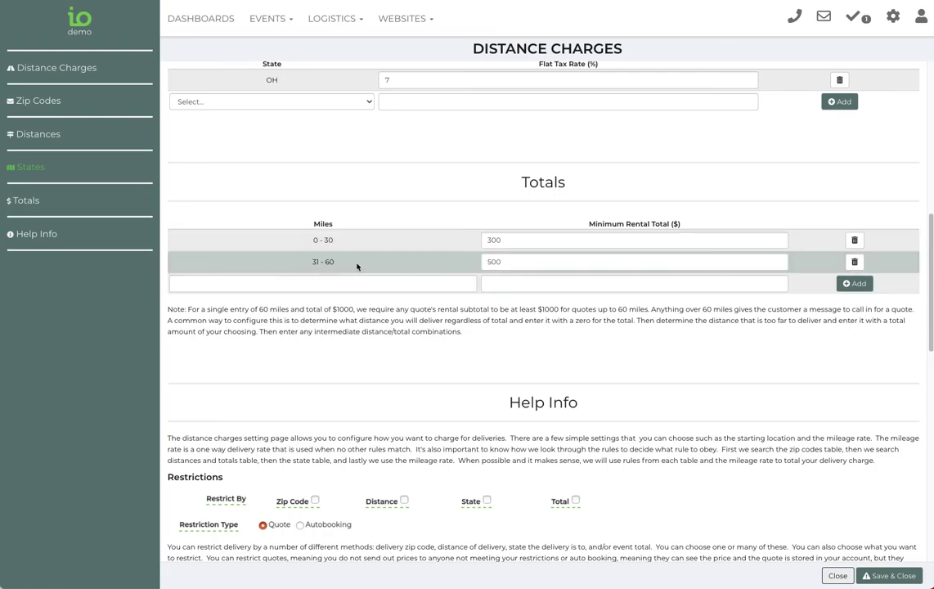
pyautogui.scroll(3, 502, 294)
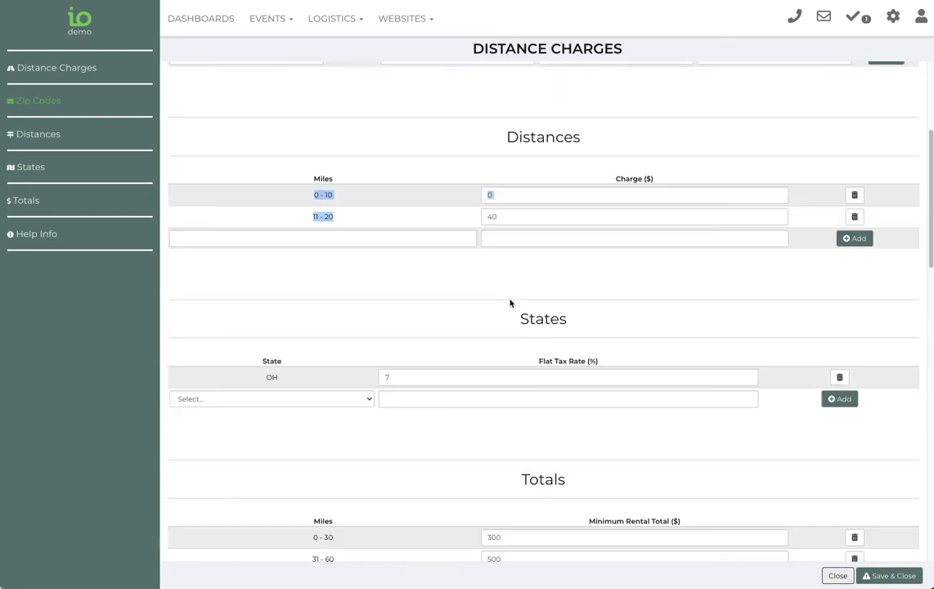
# - Read the explanation of Restriction Type and review the distance, state and totals rules it would apply to
pyautogui.scroll(4, 510, 303)
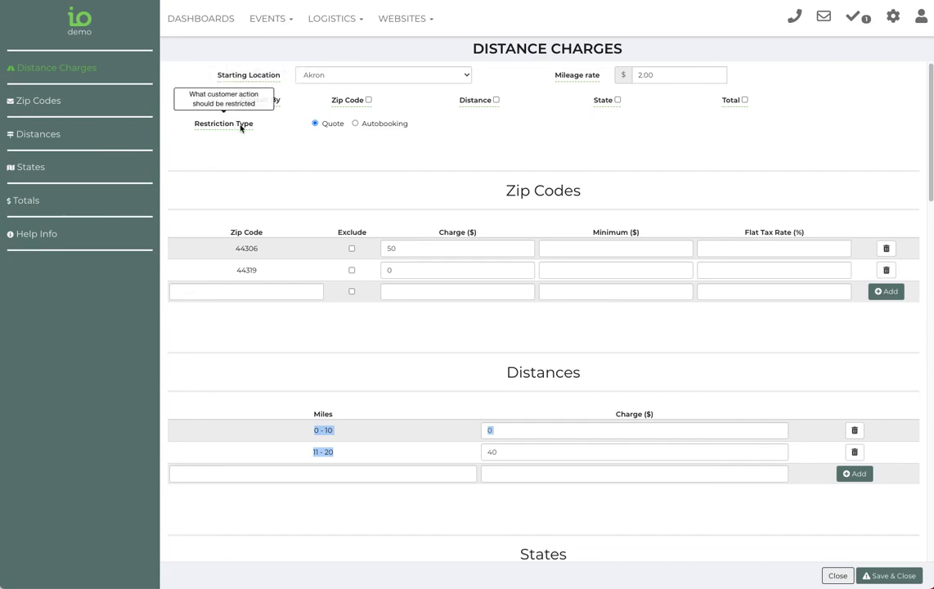
pyautogui.scroll(-5, 539, 230)
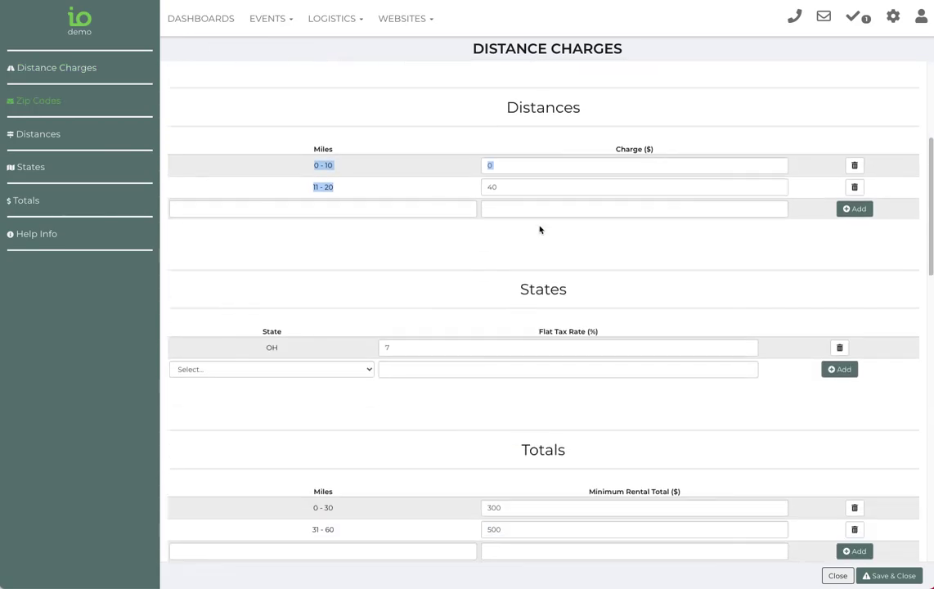
pyautogui.scroll(-2, 540, 230)
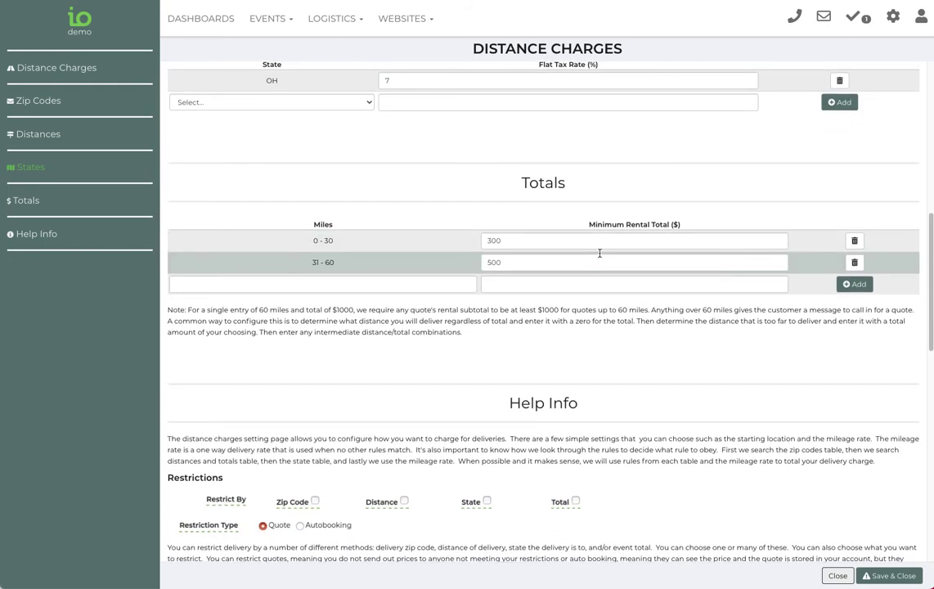
pyautogui.scroll(4, 601, 255)
pyautogui.scroll(3, 603, 261)
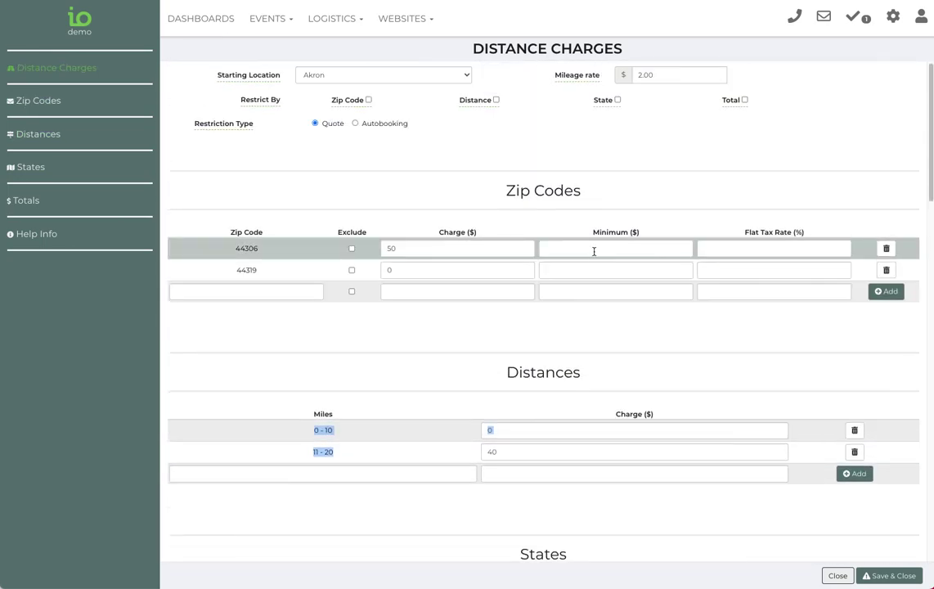
# - View the options available under Events, including Leads/Events, and return to the distance charge rules without leaving the page
pyautogui.rightClick(284, 21)
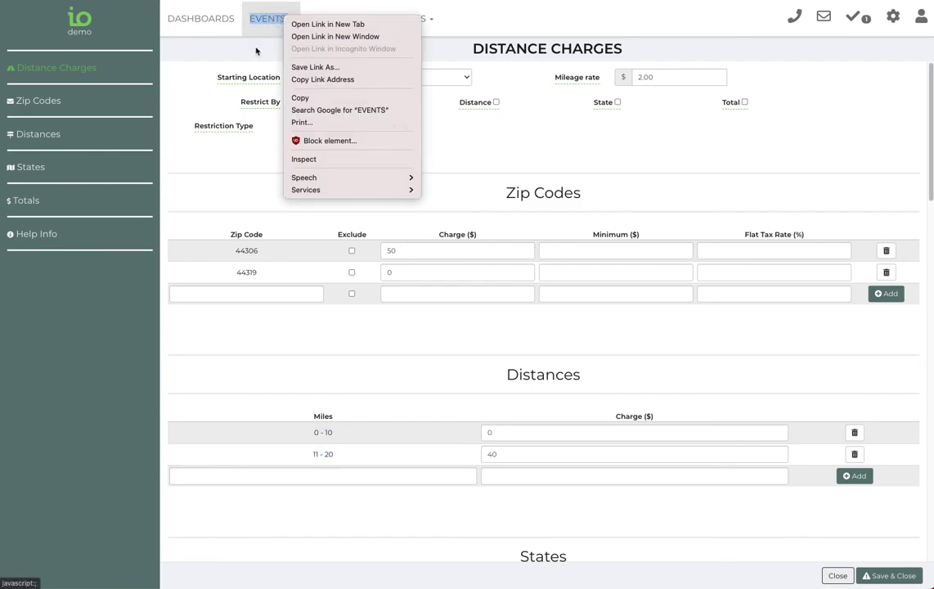
pyautogui.click(262, 22)
pyautogui.click(262, 21)
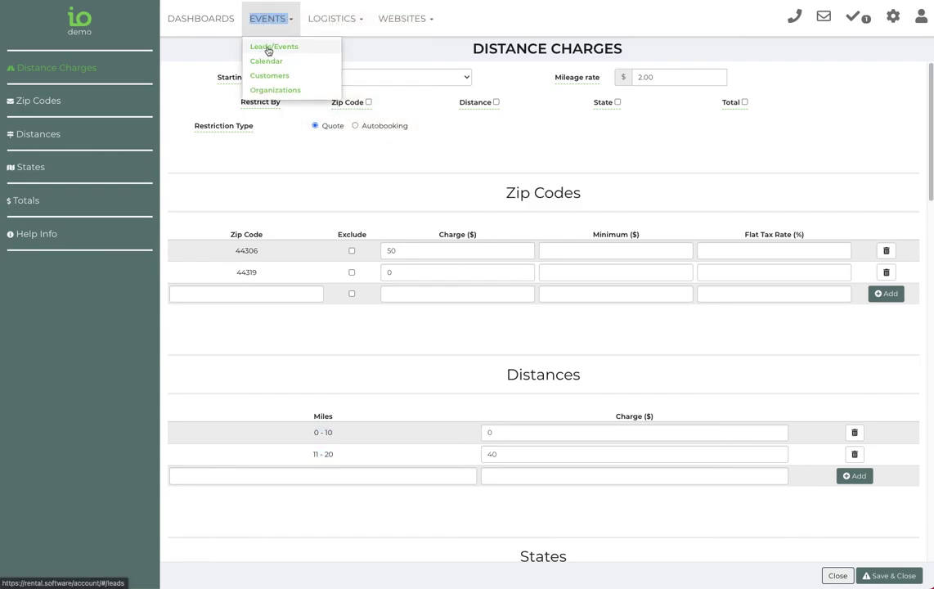
pyautogui.click(274, 46)
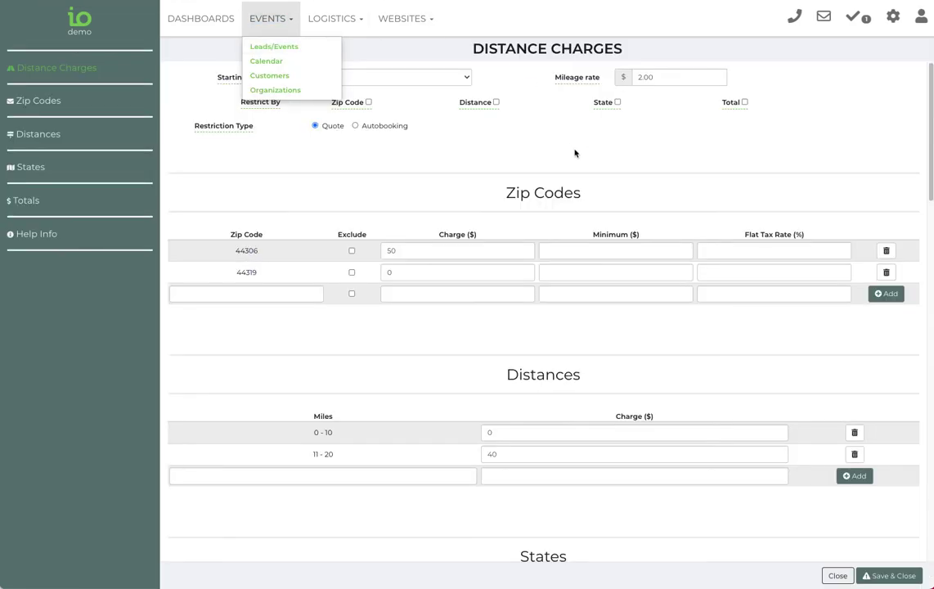
pyautogui.click(574, 153)
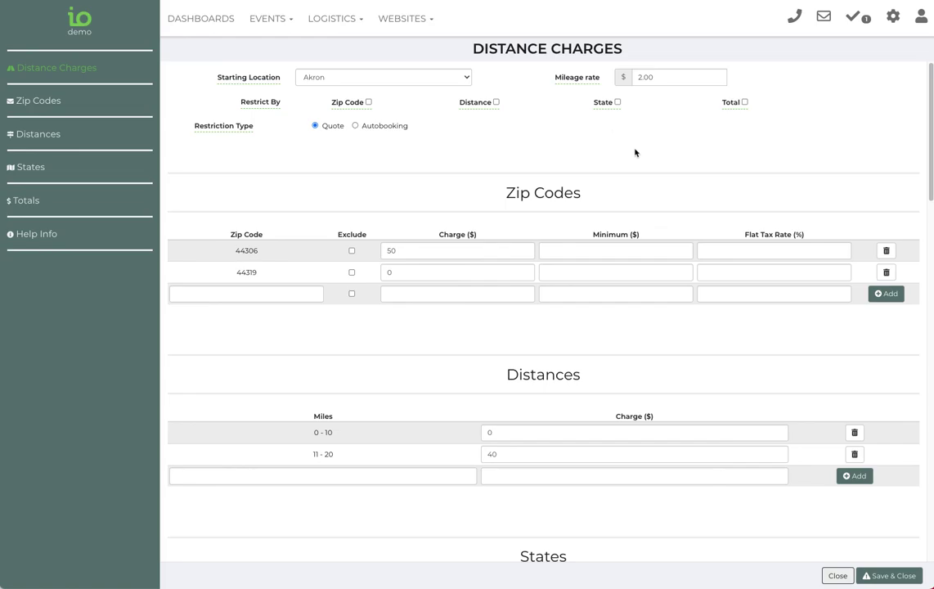
pyautogui.scroll(-3, 769, 458)
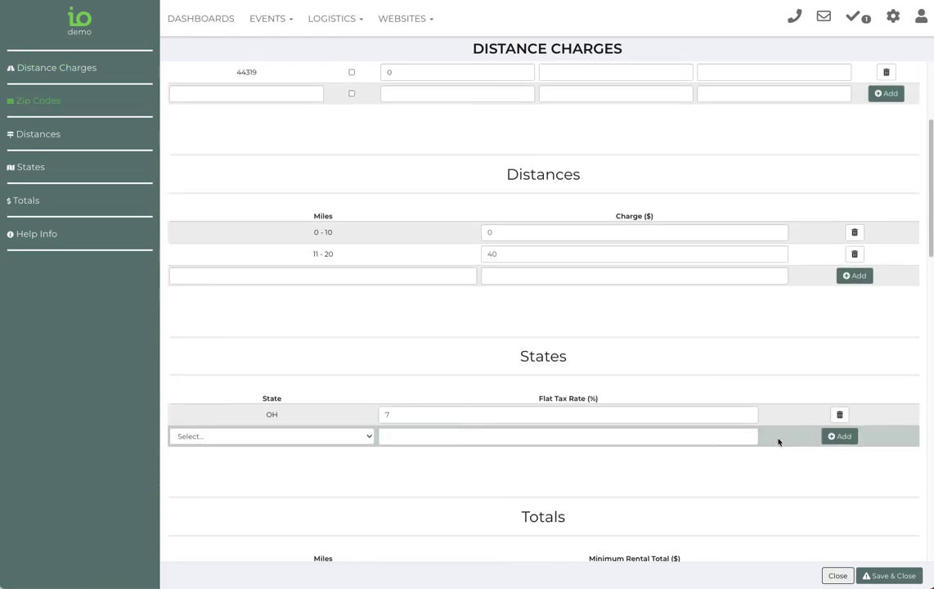